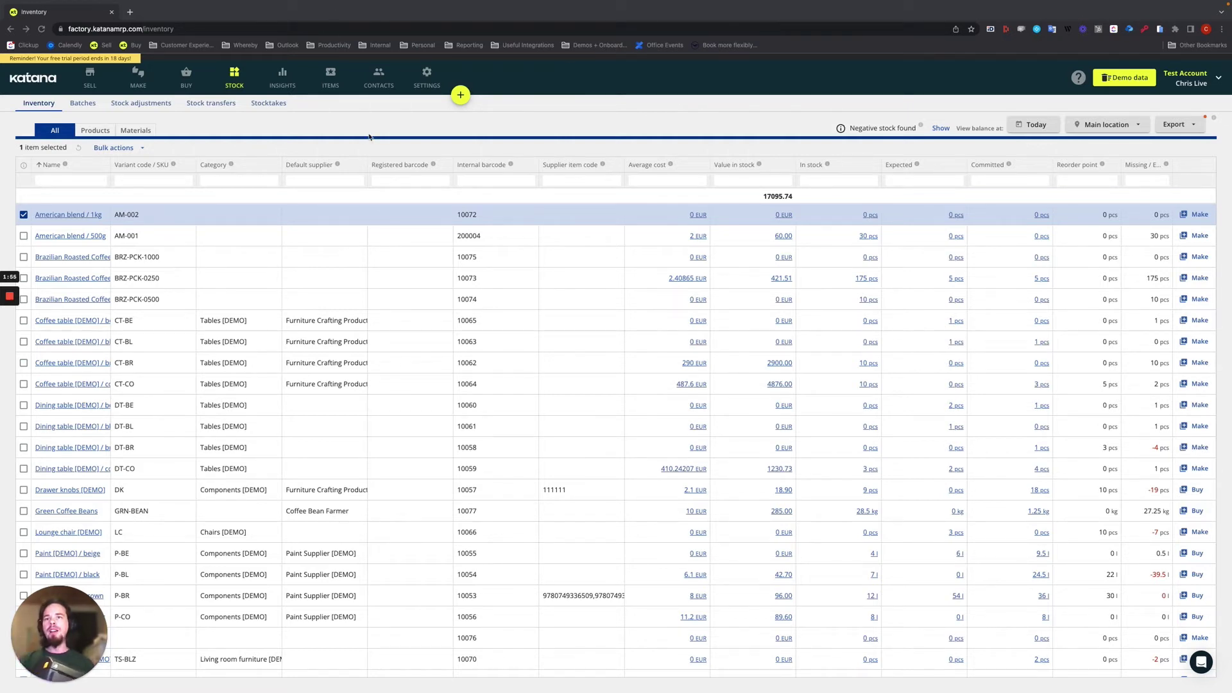
Go to Settings > Print templates and review the quote, sales order and manufacturing order templates.
{"action": "left_click", "coordinate": [426, 77]}
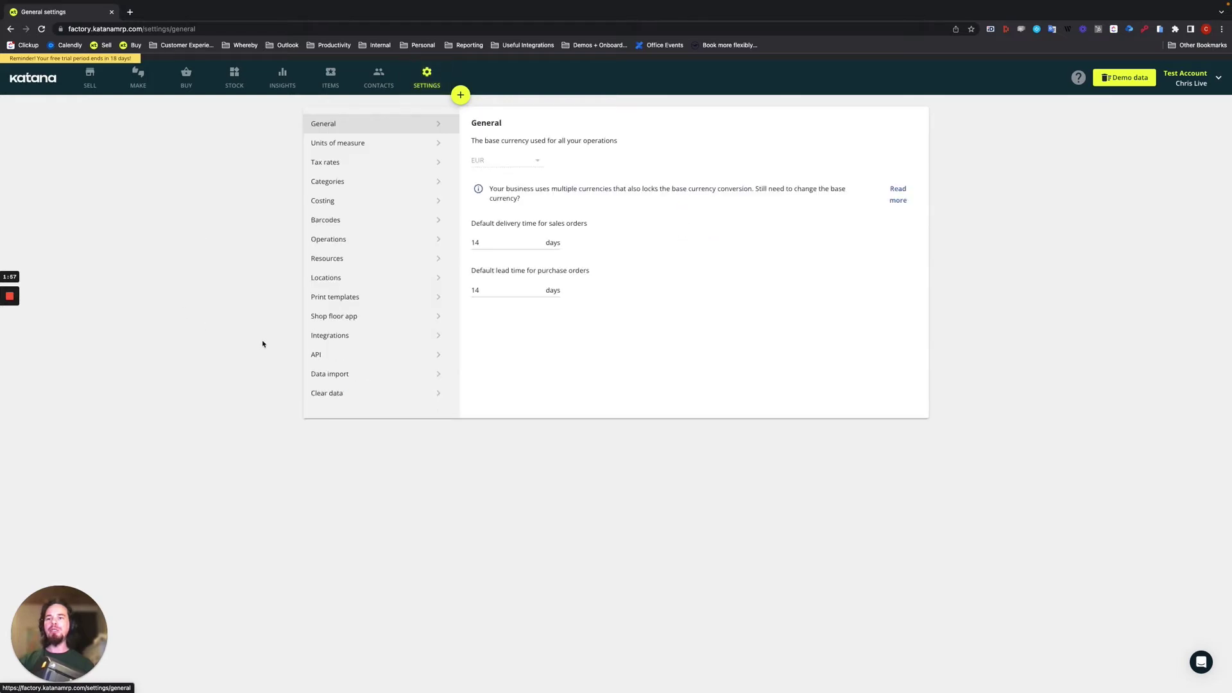
{"action": "left_click", "coordinate": [324, 298]}
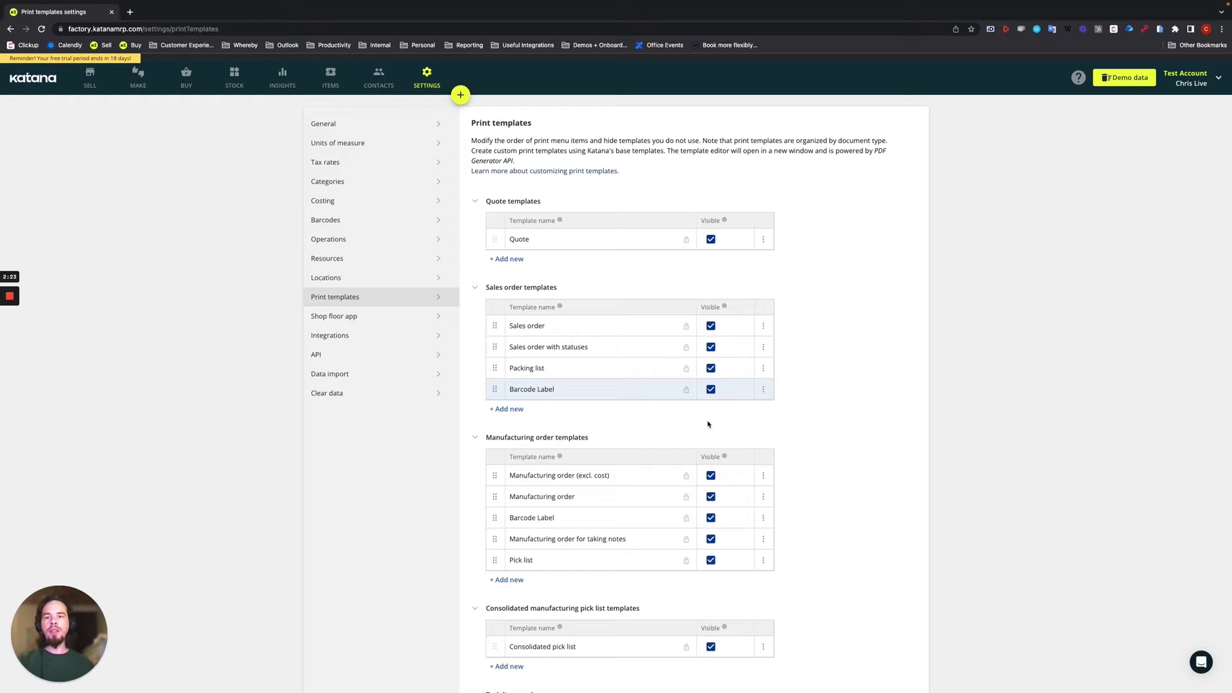
{"action": "scroll", "coordinate": [710, 495], "scroll_direction": "down", "scroll_amount": 2}
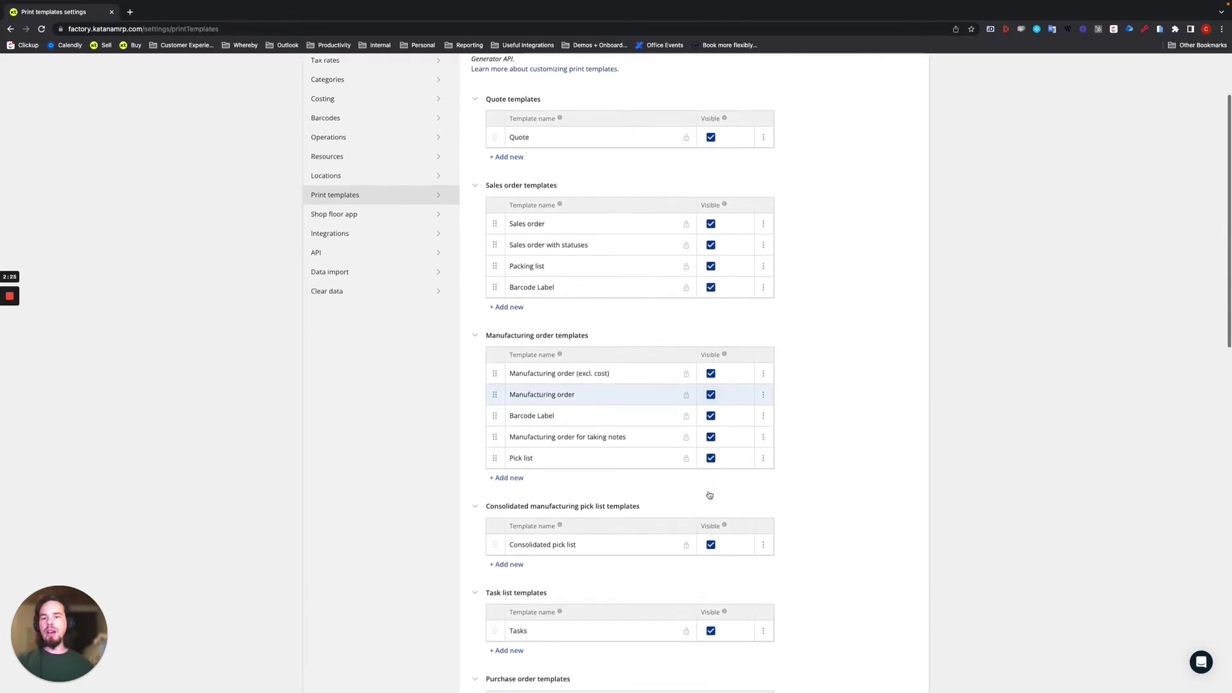
{"action": "scroll", "coordinate": [709, 494], "scroll_direction": "up", "scroll_amount": 2}
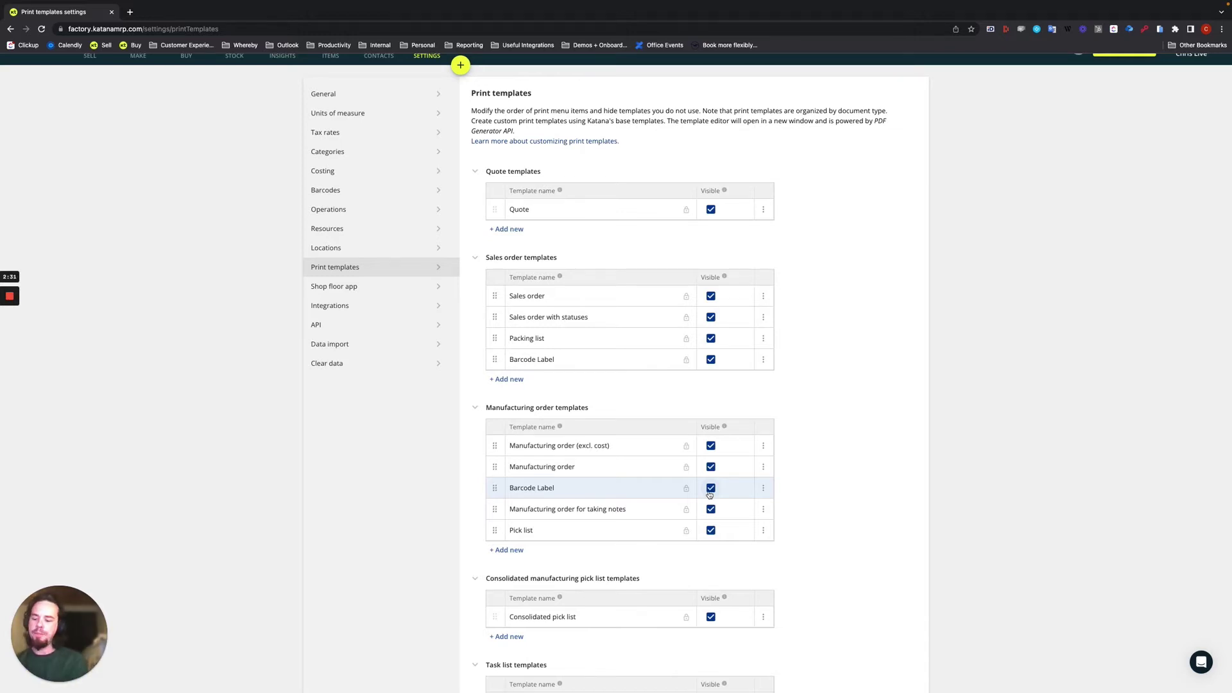
{"action": "left_click", "coordinate": [762, 359]}
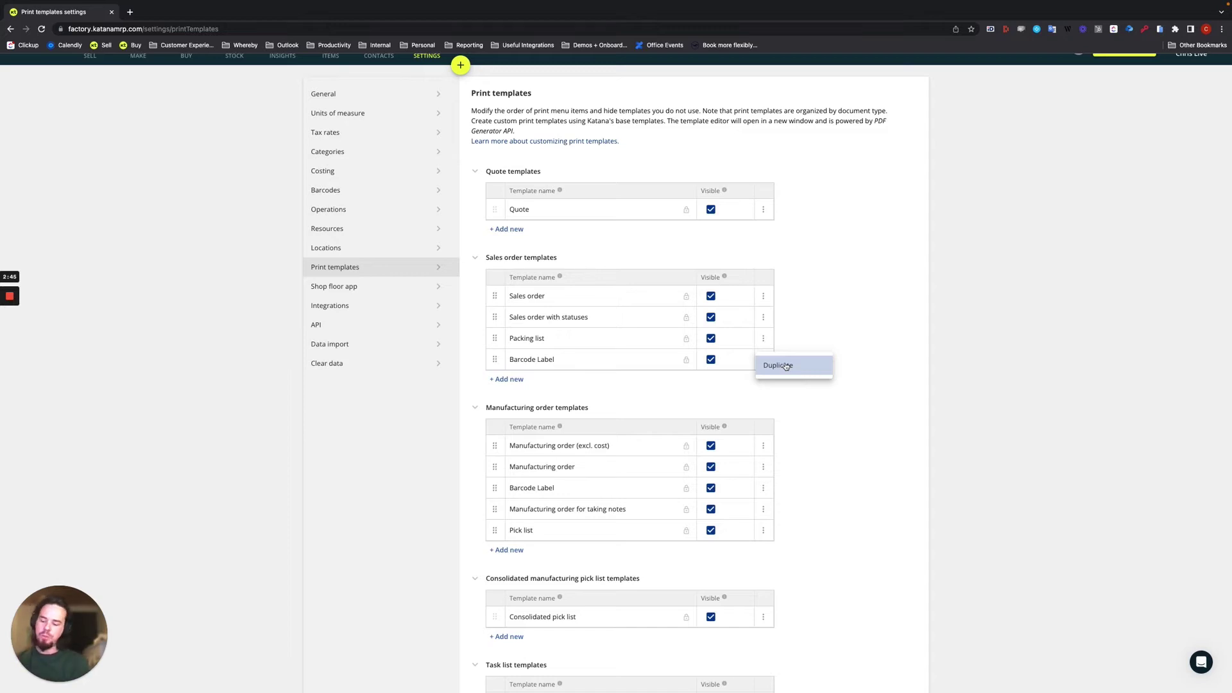
{"action": "left_click", "coordinate": [848, 420]}
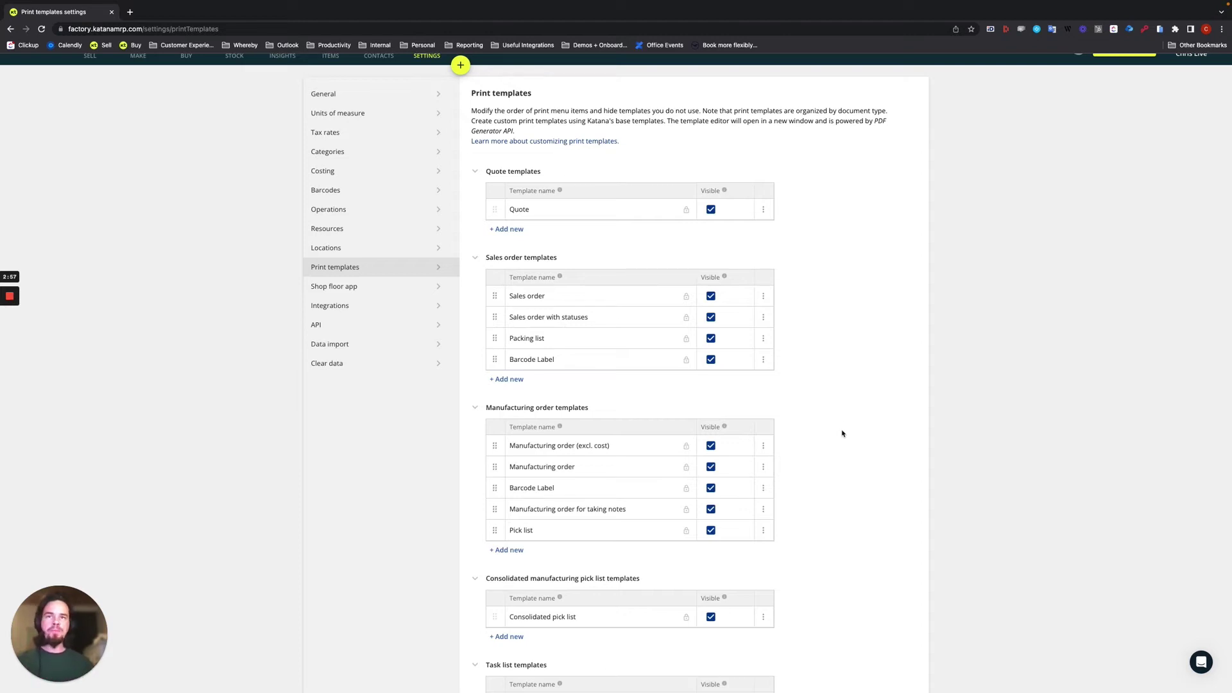
{"action": "scroll", "coordinate": [834, 426], "scroll_direction": "up", "scroll_amount": 1}
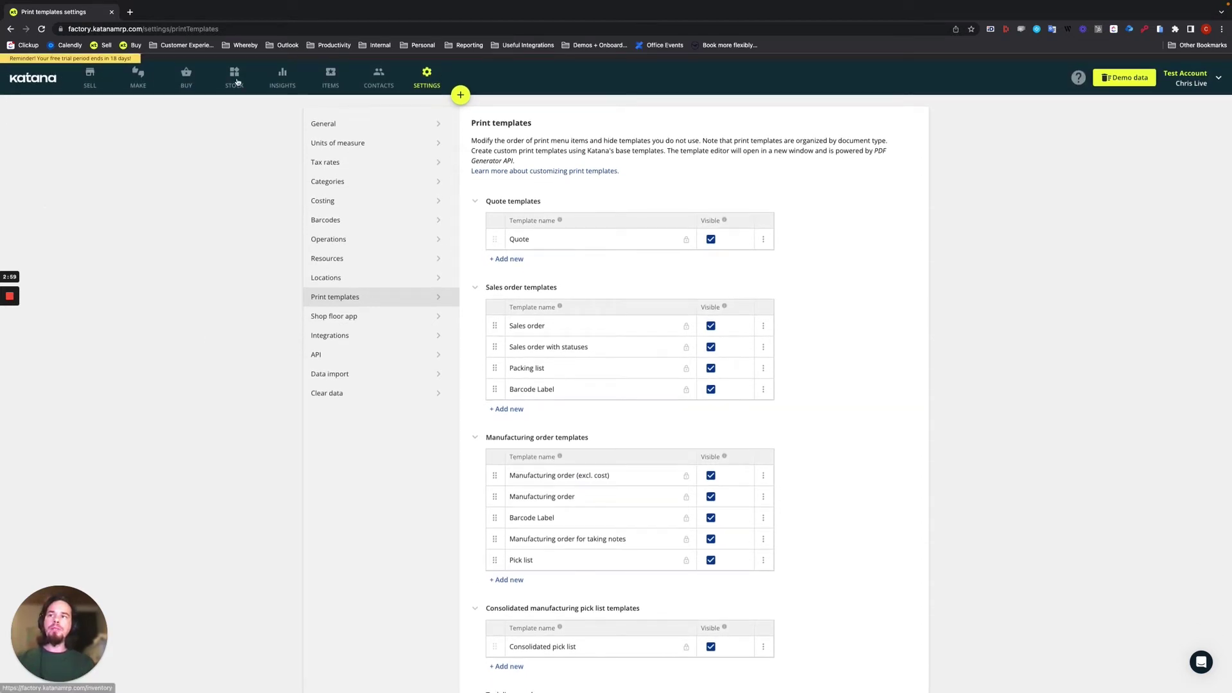
In Stock, select American blend / 1kg and print its Barcode Label through Bulk actions.
{"action": "left_click", "coordinate": [236, 80]}
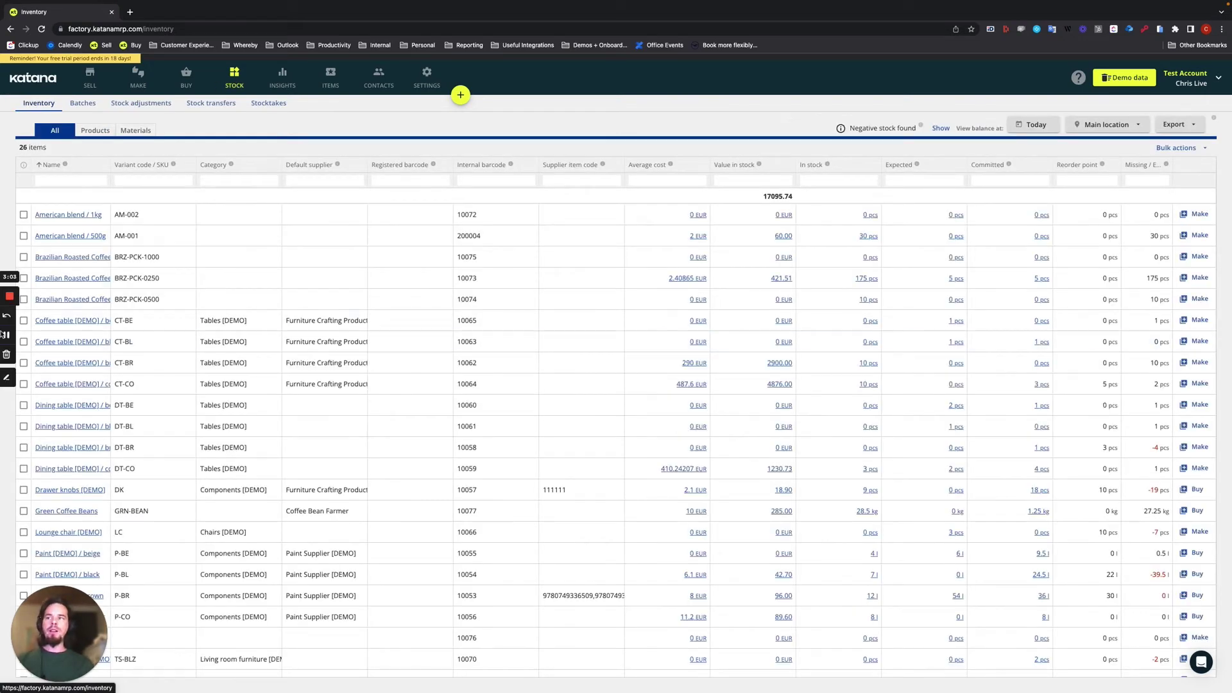
{"action": "left_click", "coordinate": [23, 215]}
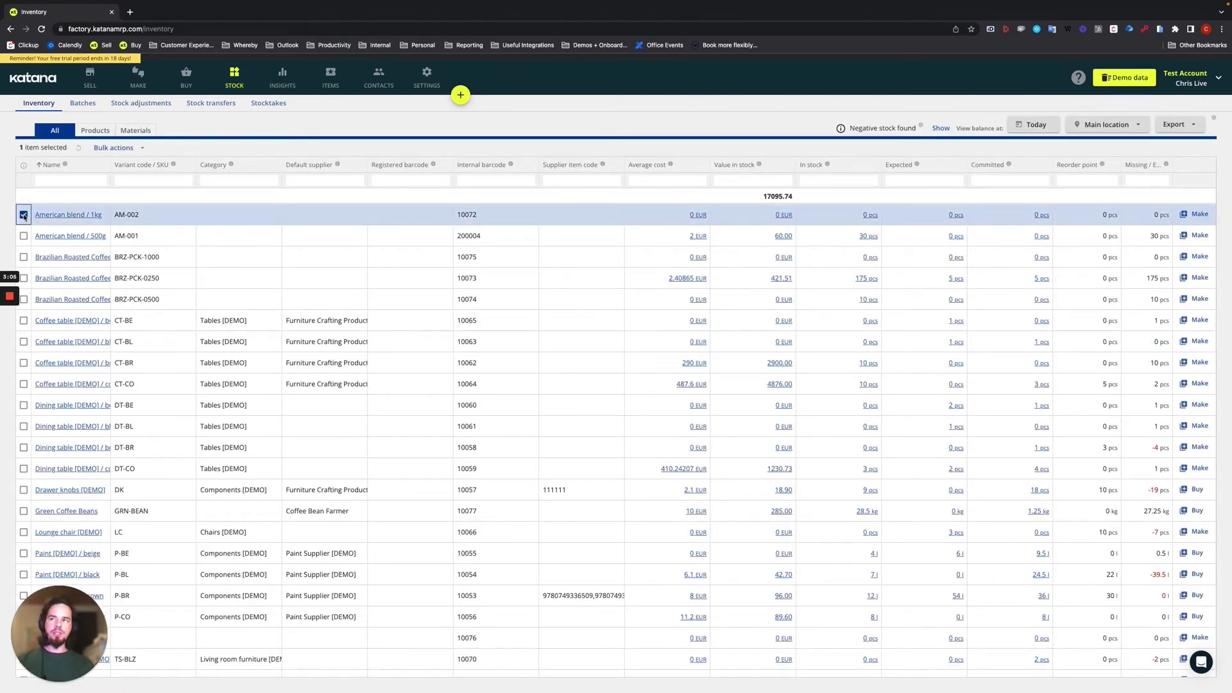
{"action": "left_click", "coordinate": [114, 148]}
{"action": "left_click", "coordinate": [116, 217]}
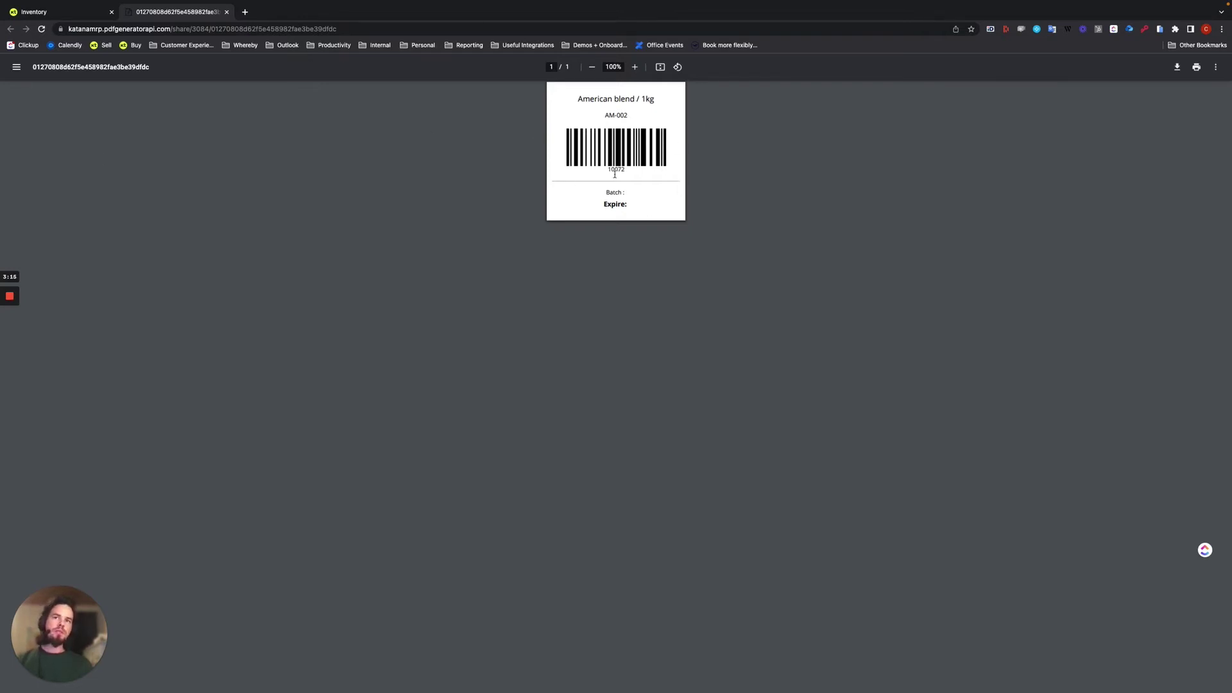
Print one copy of the American blend / 1kg label to the Zebra printer.
{"action": "left_click", "coordinate": [1196, 68]}
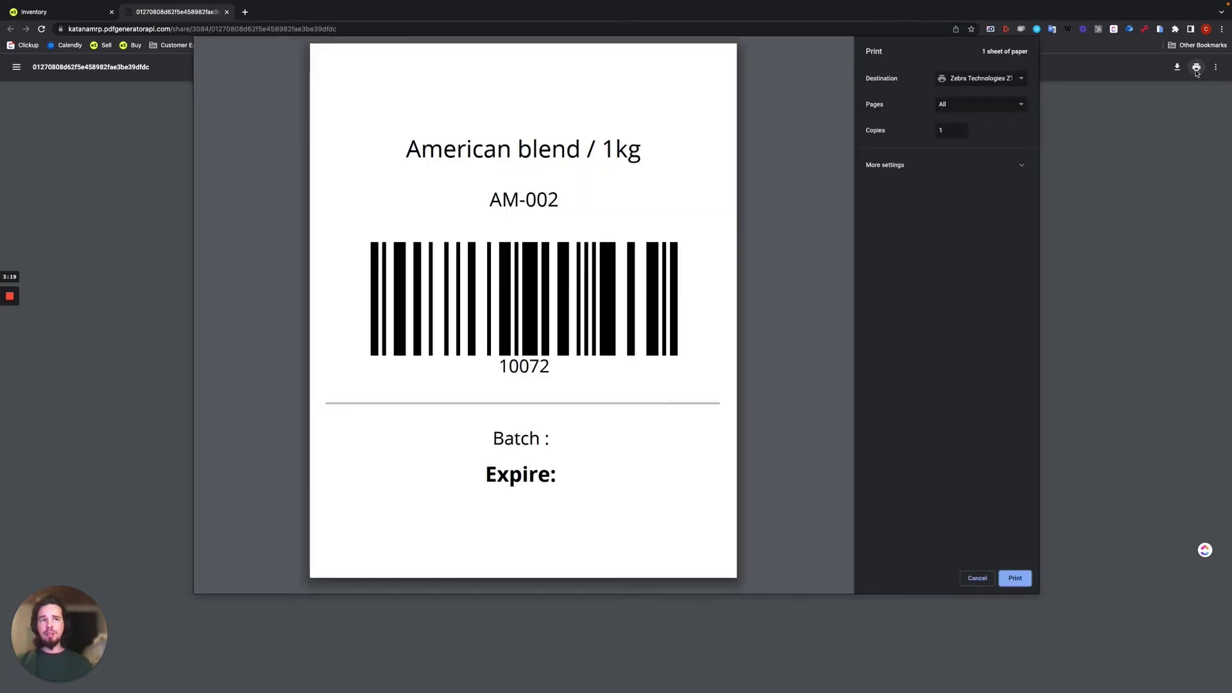
{"action": "left_click", "coordinate": [967, 79]}
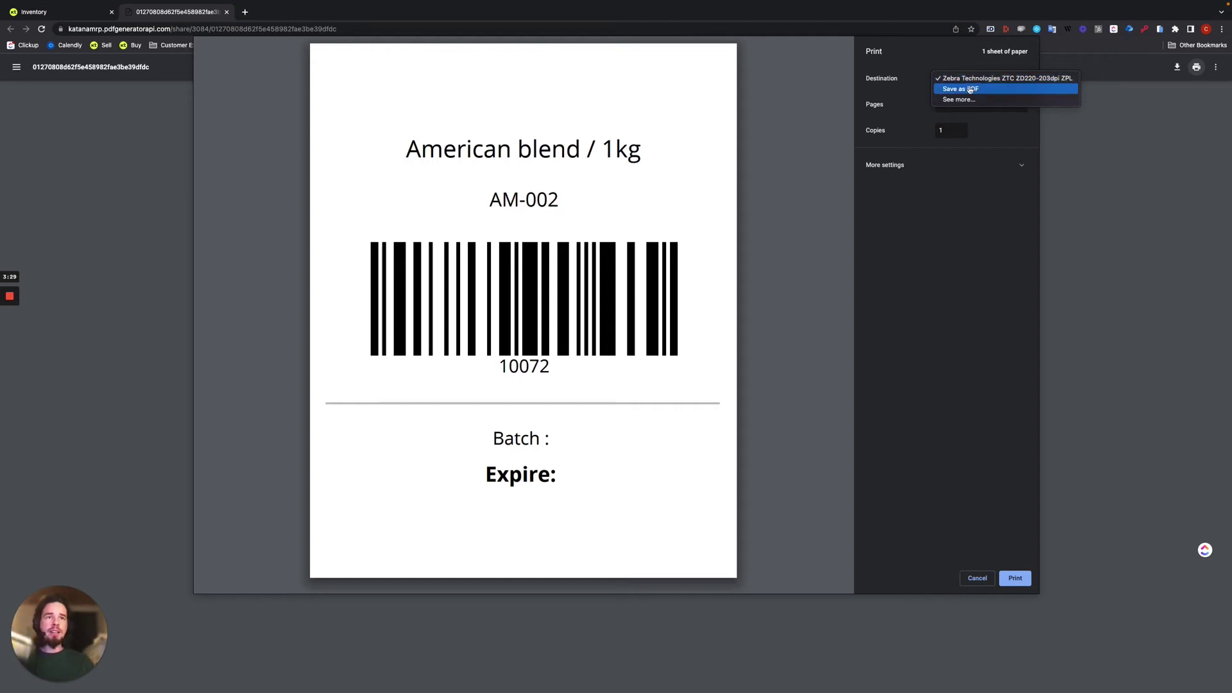
{"action": "left_click", "coordinate": [1012, 209]}
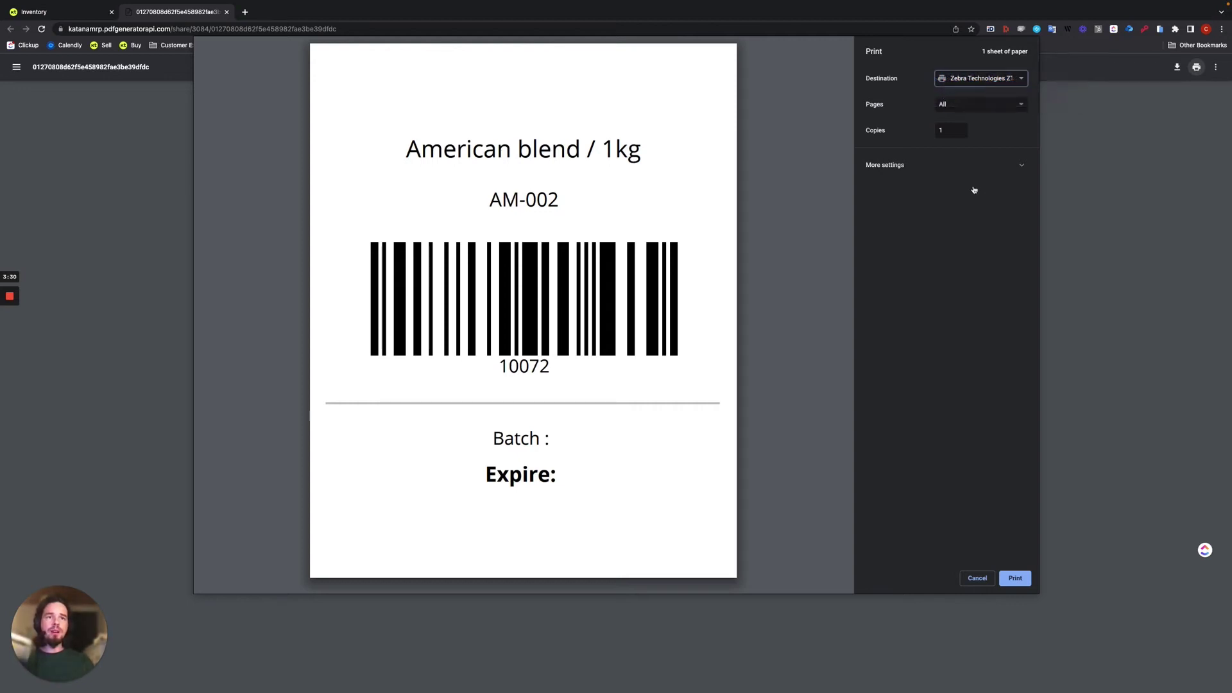
{"action": "left_click", "coordinate": [884, 168]}
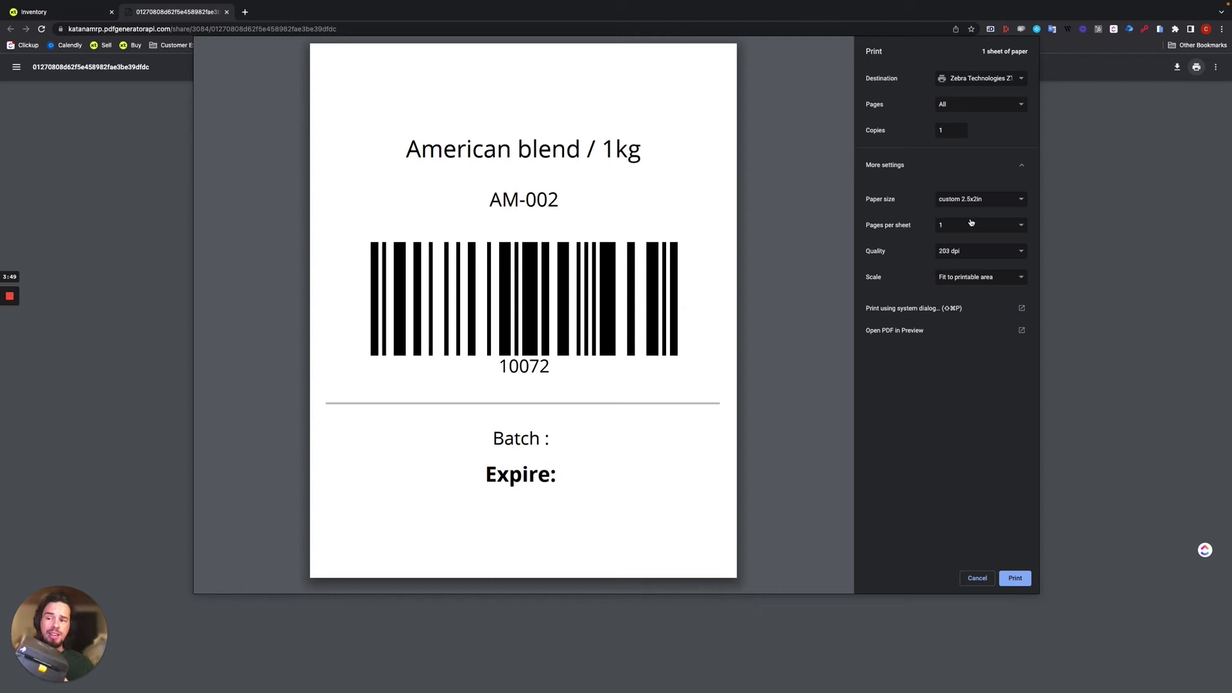
{"action": "left_click", "coordinate": [1014, 578]}
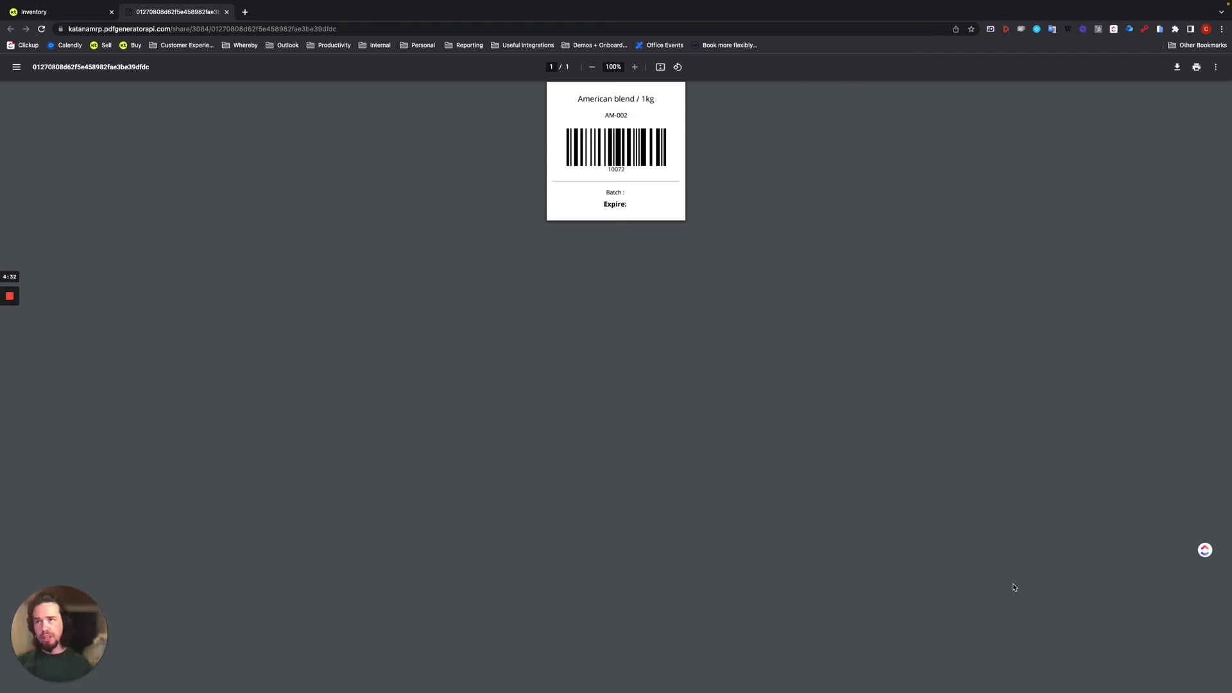
Close the old label tab and print a new American blend / 1kg Barcode Label via Bulk actions.
{"action": "left_click", "coordinate": [227, 12]}
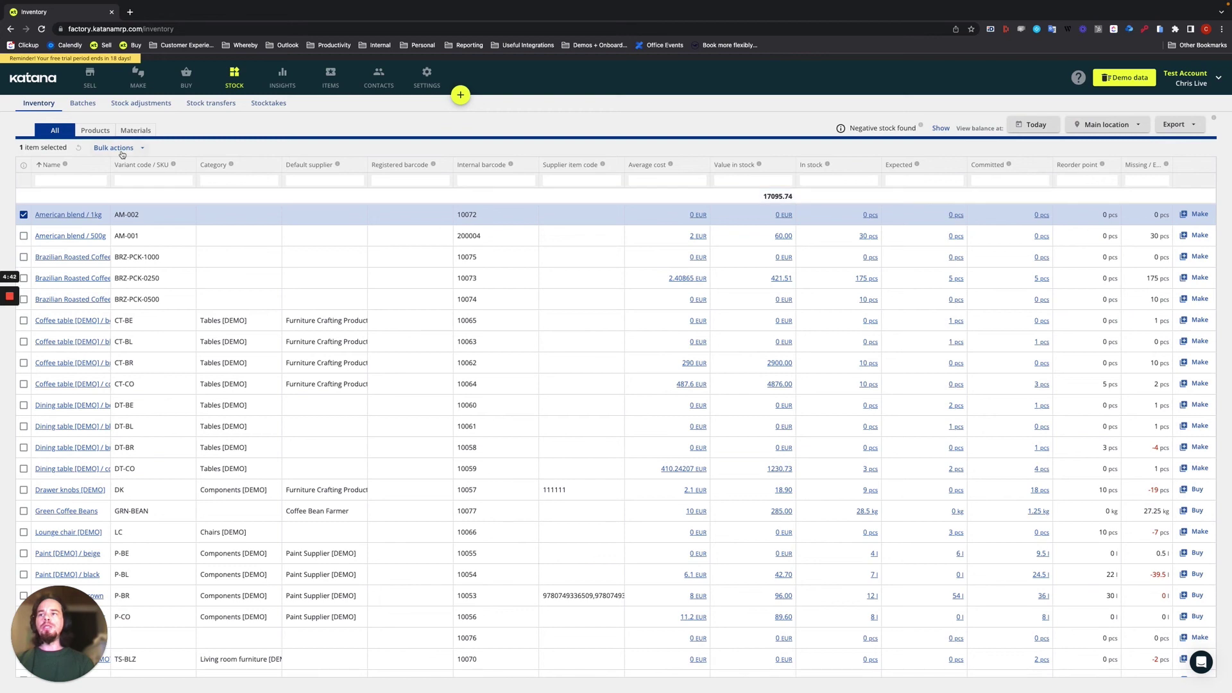
{"action": "left_click", "coordinate": [122, 150]}
{"action": "left_click", "coordinate": [117, 215]}
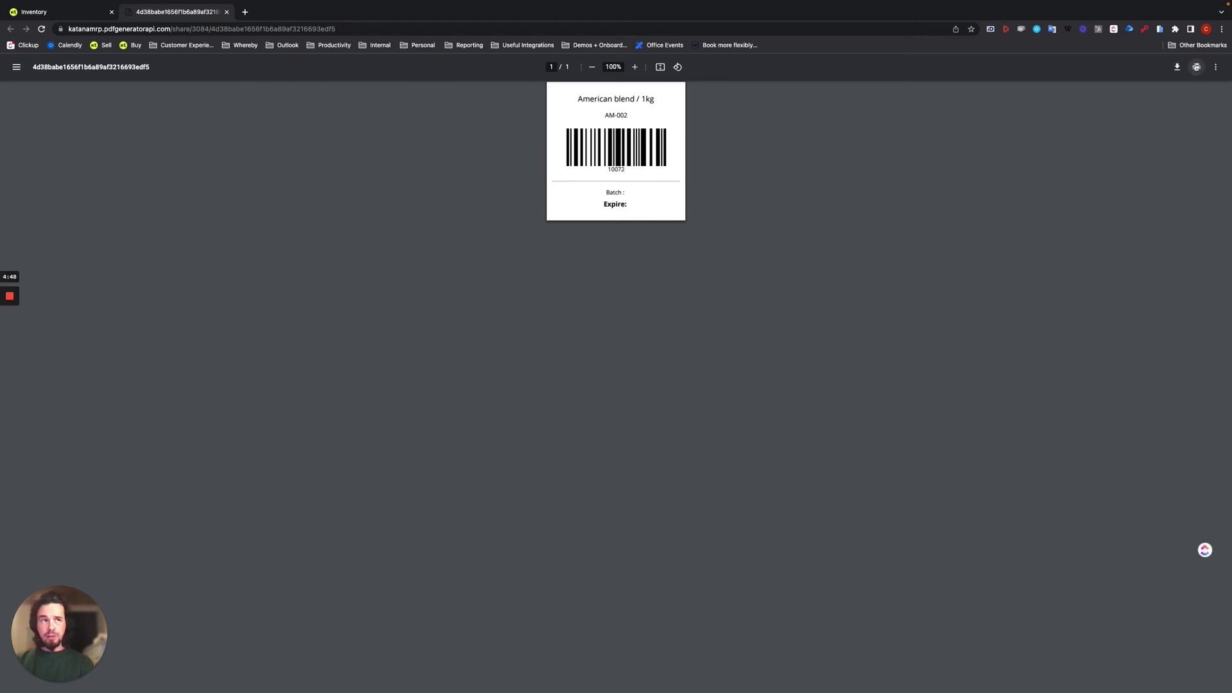
Raise the copies to 5 and expand More settings, then close the print dialog.
{"action": "left_click", "coordinate": [1197, 67]}
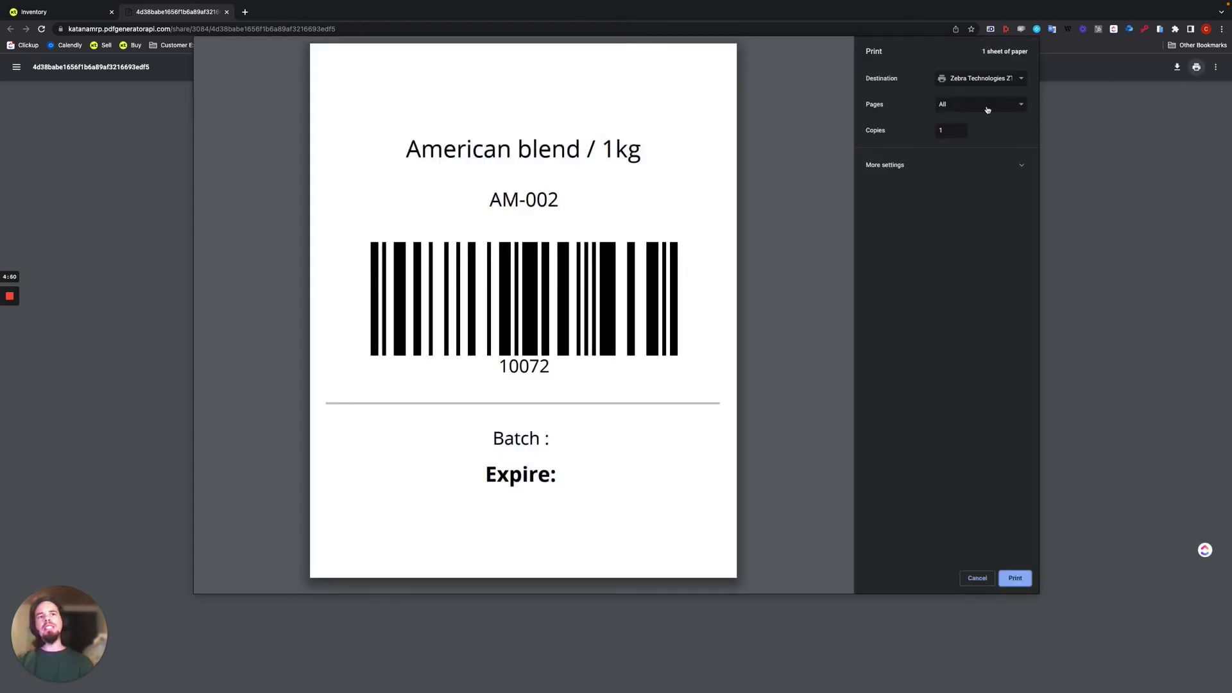
{"action": "left_click", "coordinate": [961, 128]}
{"action": "left_click", "coordinate": [961, 127]}
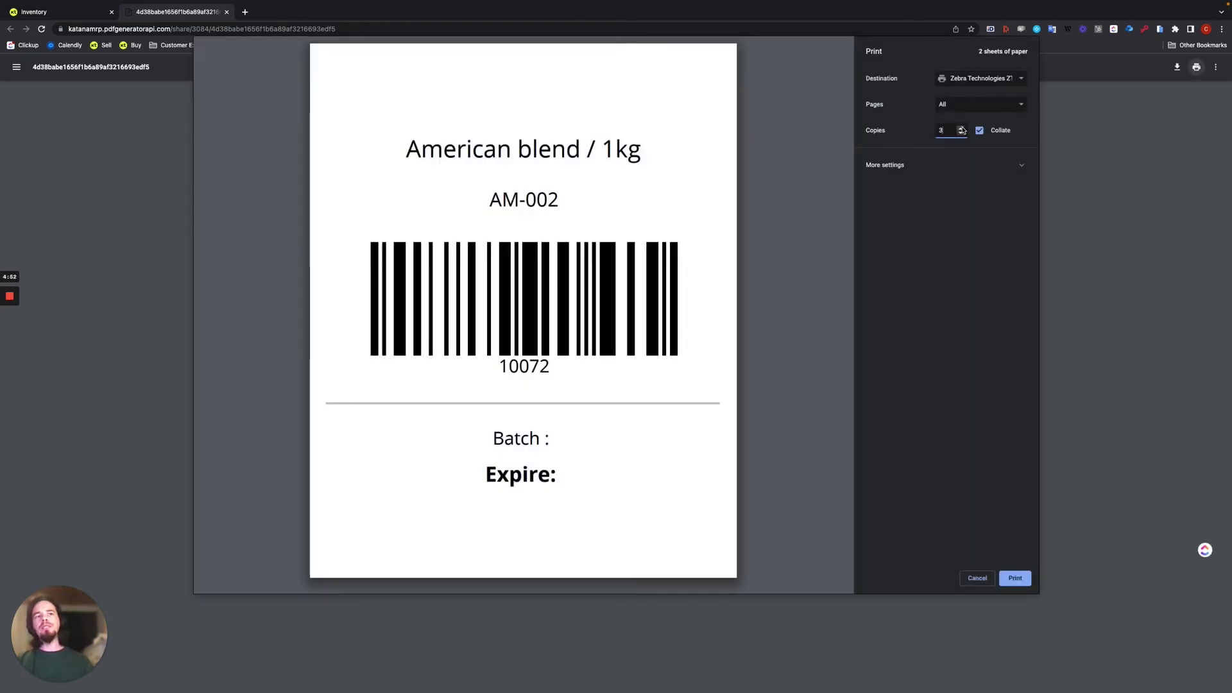
{"action": "left_click", "coordinate": [961, 128]}
{"action": "left_click", "coordinate": [961, 127]}
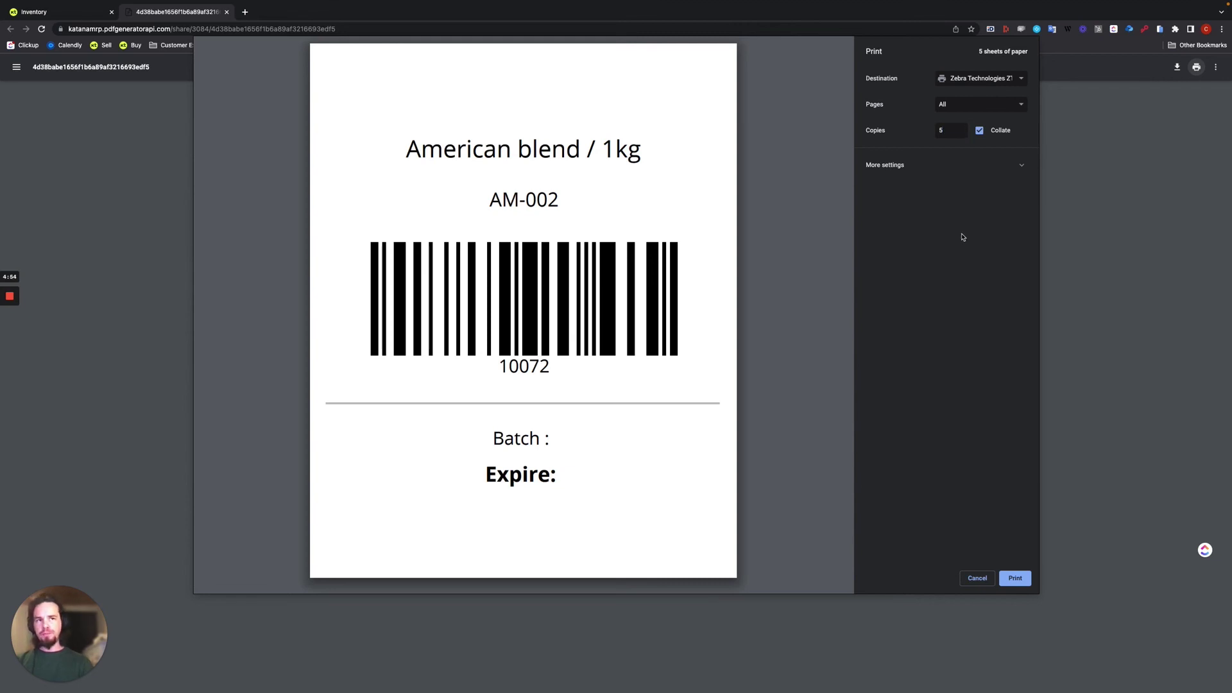
{"action": "left_click", "coordinate": [885, 165]}
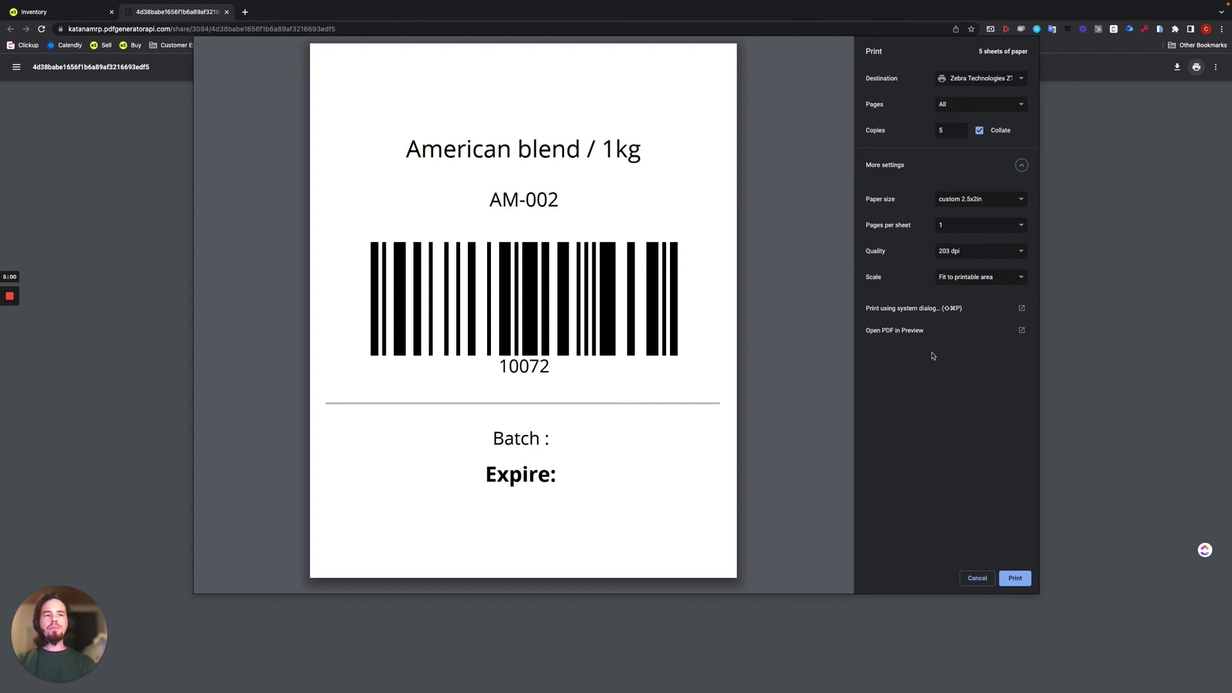
{"action": "left_click", "coordinate": [893, 330]}
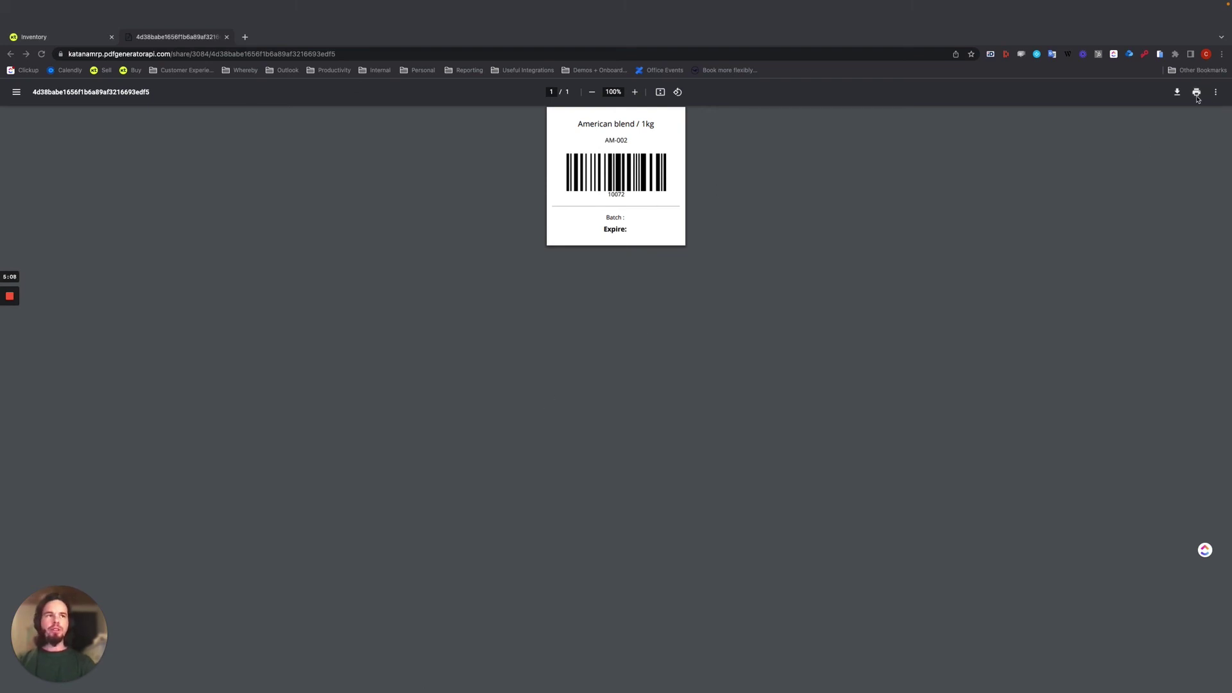
Reopen the print dialog, set 5 copies, untick Collate and print to the Zebra printer.
{"action": "left_click", "coordinate": [1196, 66]}
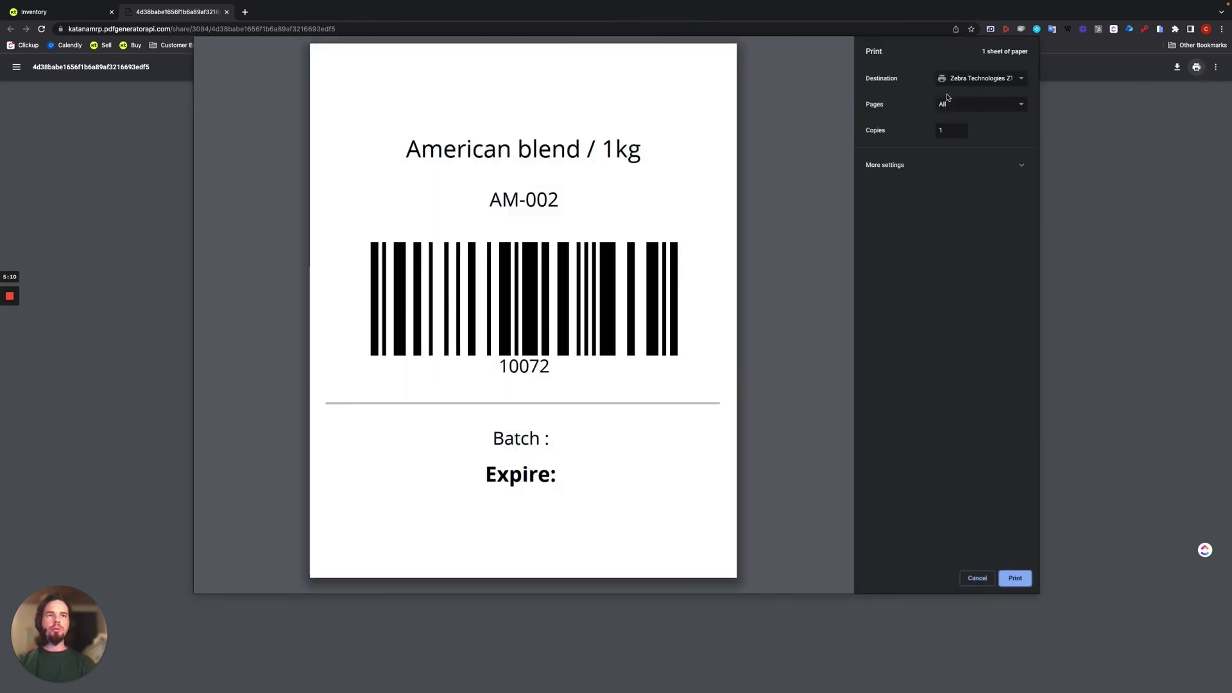
{"action": "left_click", "coordinate": [960, 127]}
{"action": "left_click", "coordinate": [960, 127]}
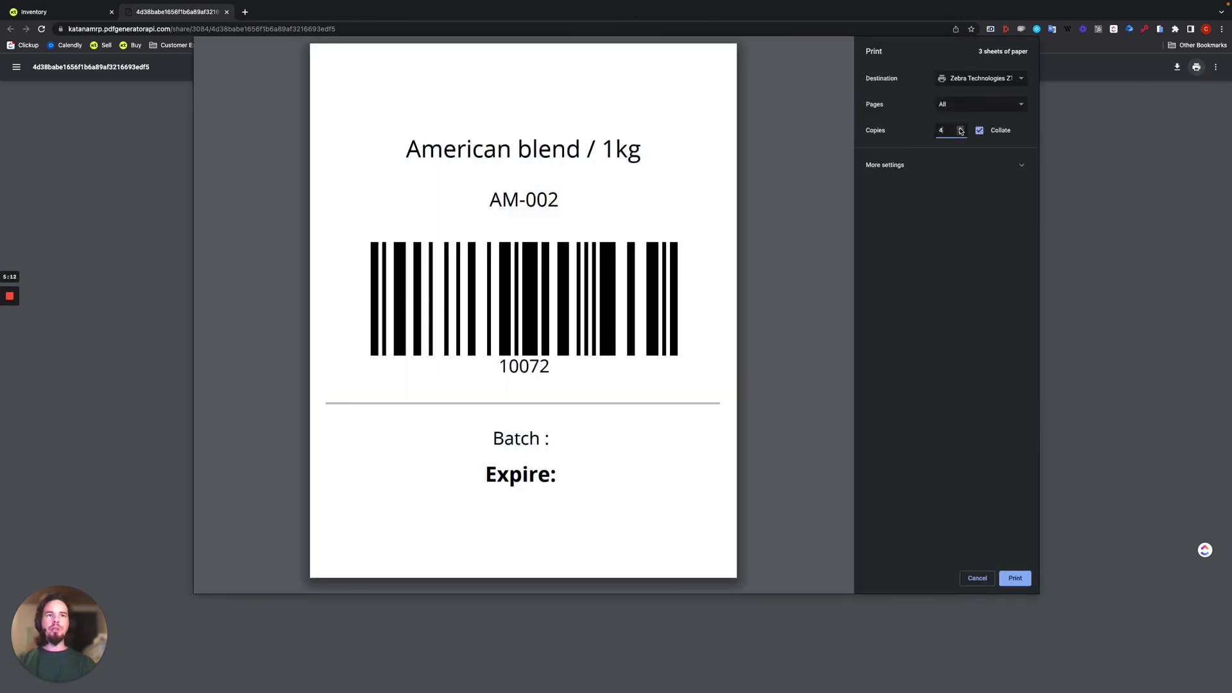
{"action": "left_click", "coordinate": [960, 127]}
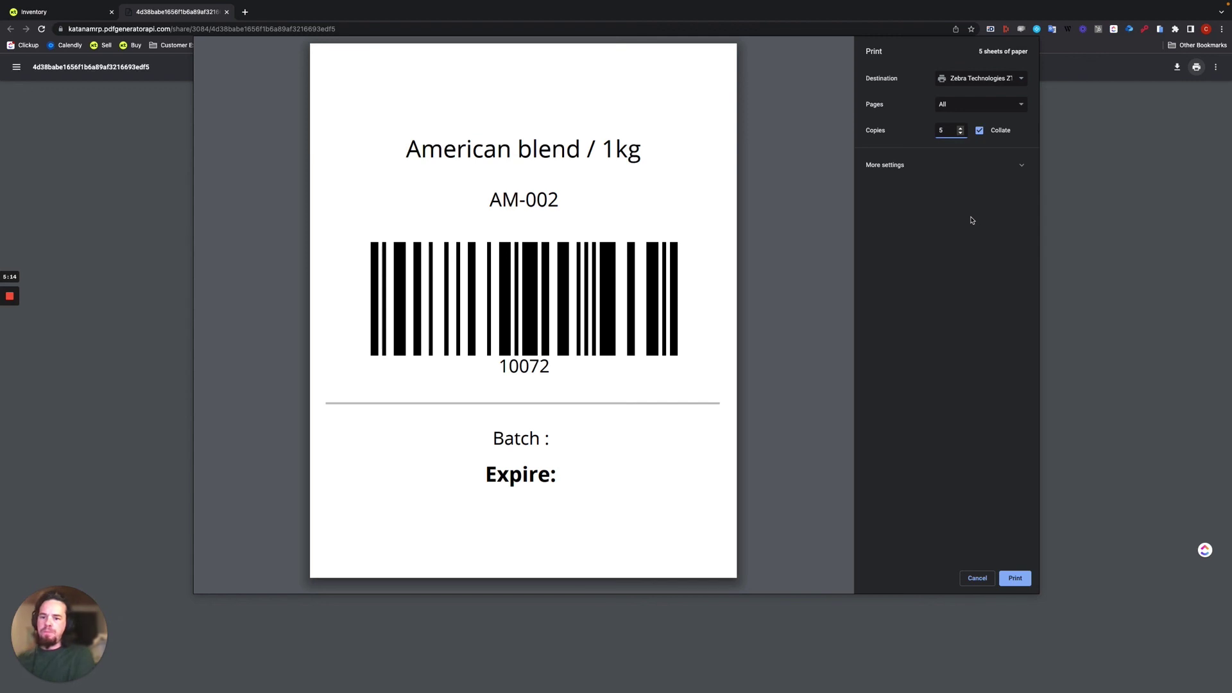
{"action": "left_click", "coordinate": [979, 131]}
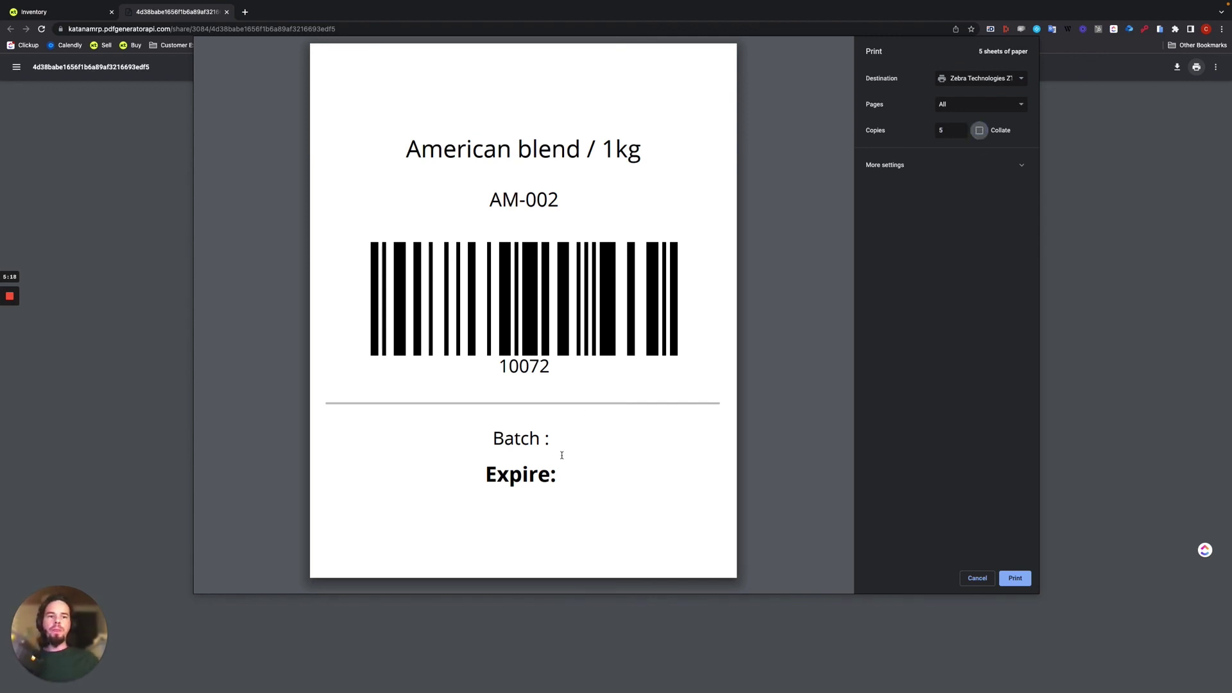
{"action": "left_click", "coordinate": [1016, 580]}
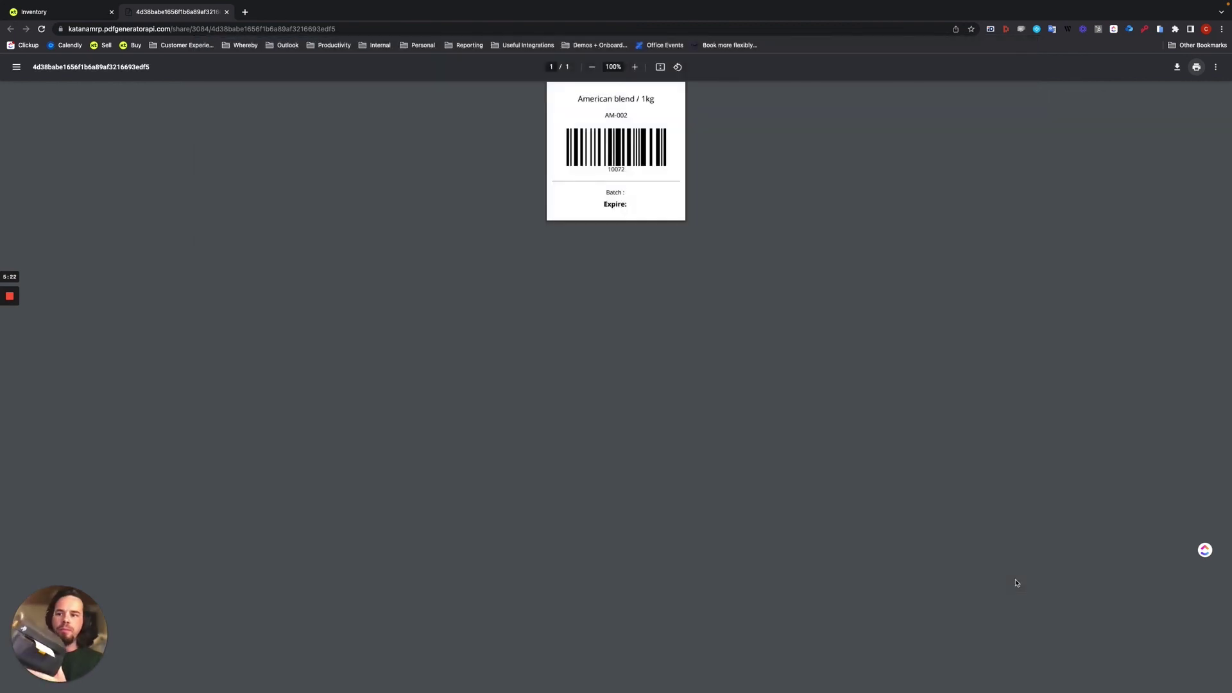